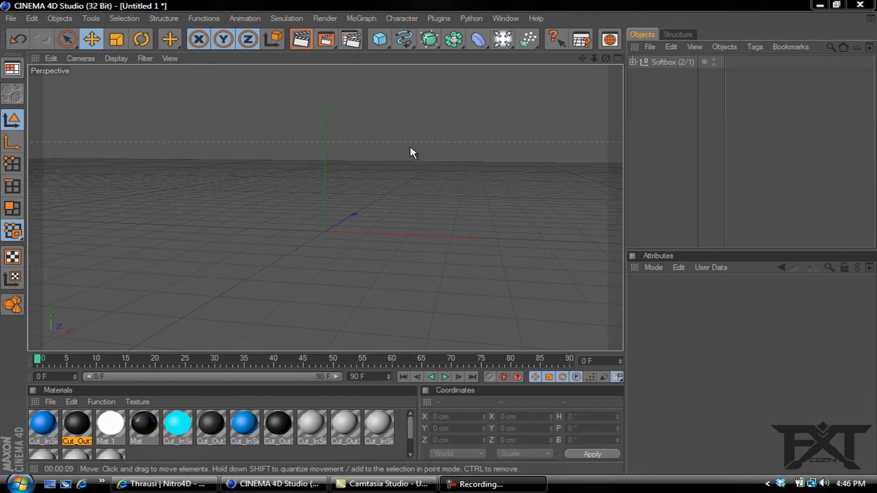
Step: Add a Floor object and give it a Dynamics Body tag for collisions
{"action": "left_click_drag", "start_coordinate": [502, 39], "coordinate": [624, 144]}
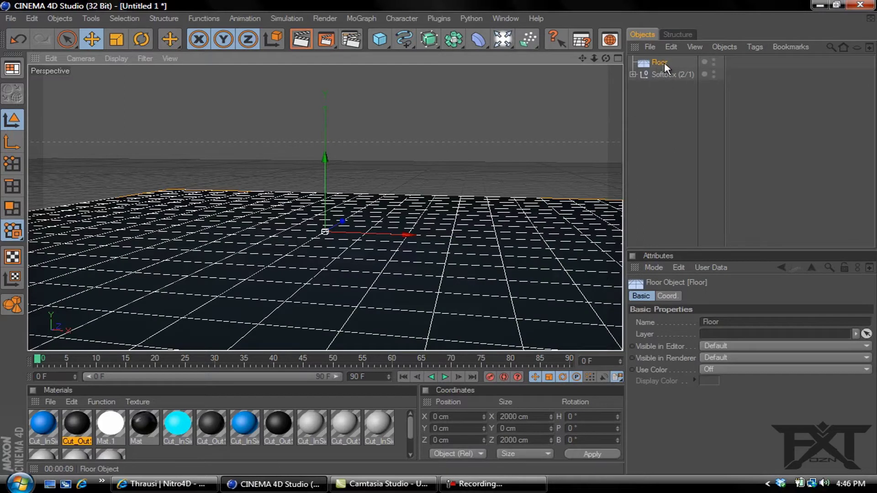
{"action": "right_click", "coordinate": [664, 65]}
{"action": "mouse_move", "coordinate": [682, 118]}
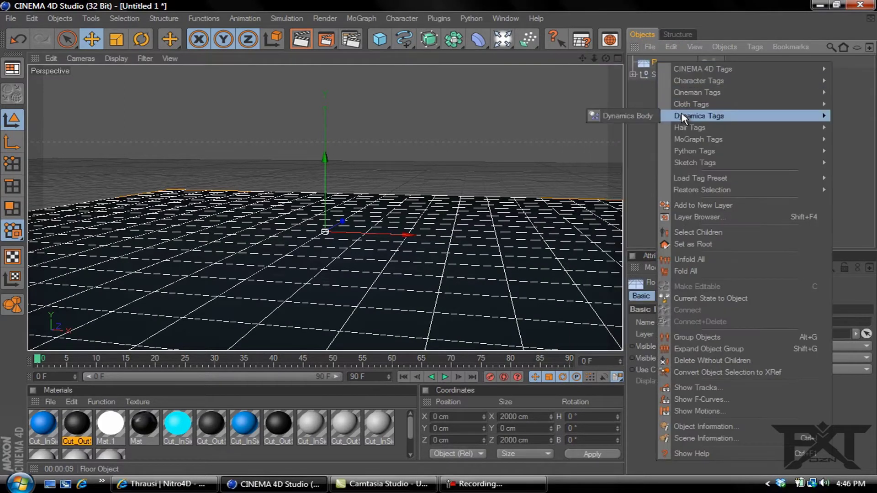
{"action": "left_click", "coordinate": [629, 120]}
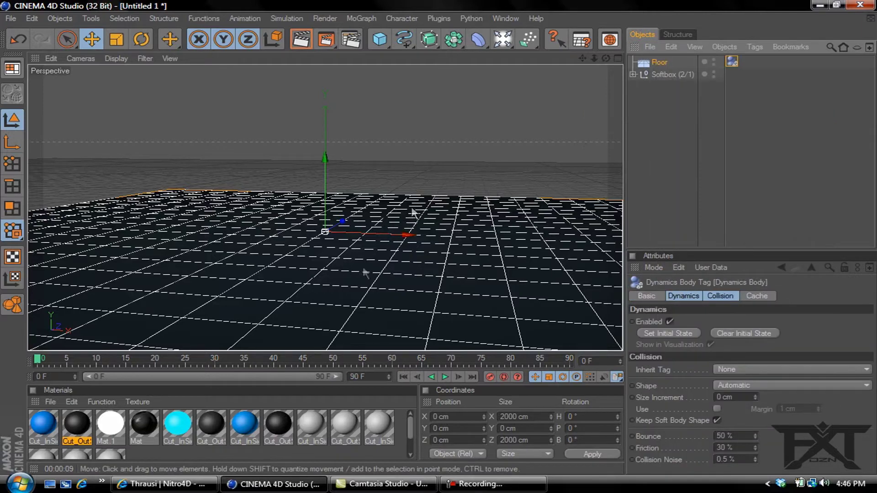
{"action": "left_click", "coordinate": [386, 41]}
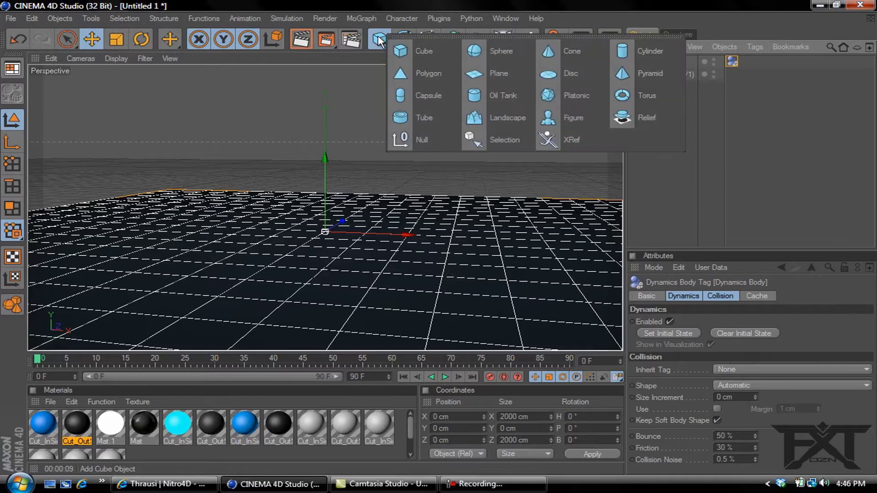
Step: Add a 200 cm cube and set its Position Y to 100 cm to rest on the floor
{"action": "left_click", "coordinate": [397, 53]}
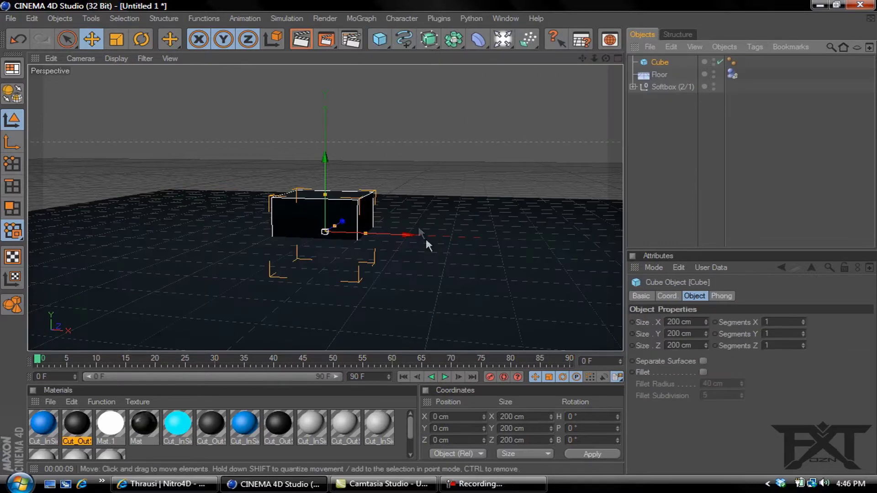
{"action": "left_click", "coordinate": [432, 428]}
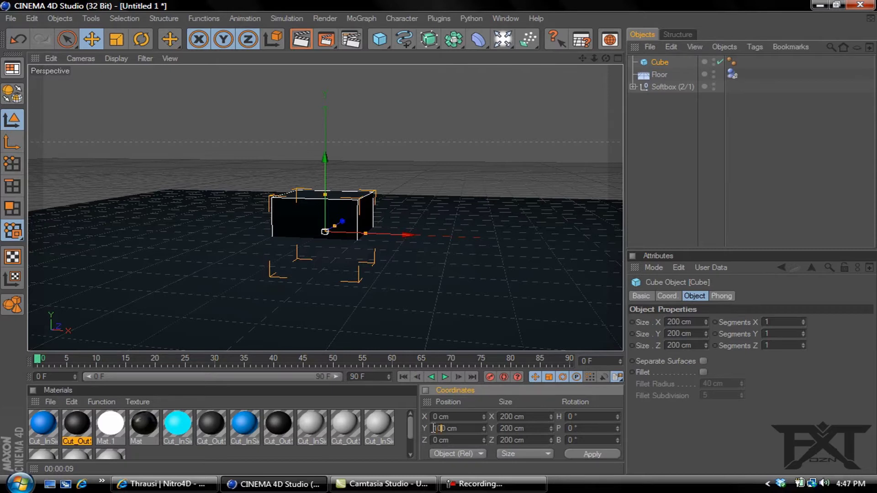
{"action": "left_click", "coordinate": [579, 453]}
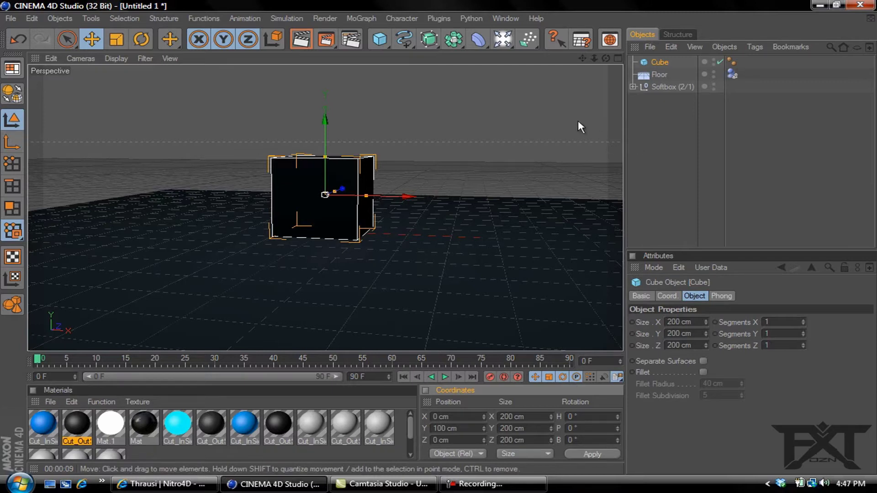
{"action": "left_click", "coordinate": [435, 18]}
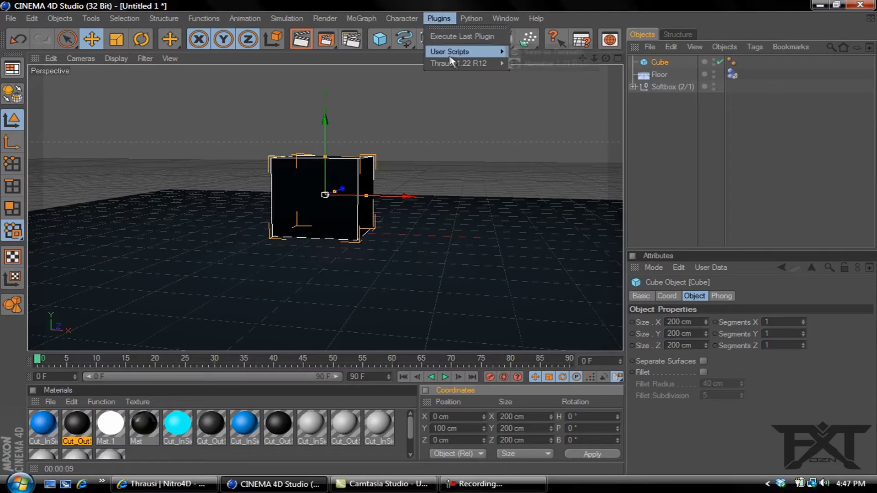
Step: Break the cube with Thrausi into 35 pieces, creating Cube_Thrausi_35
{"action": "mouse_move", "coordinate": [464, 63]}
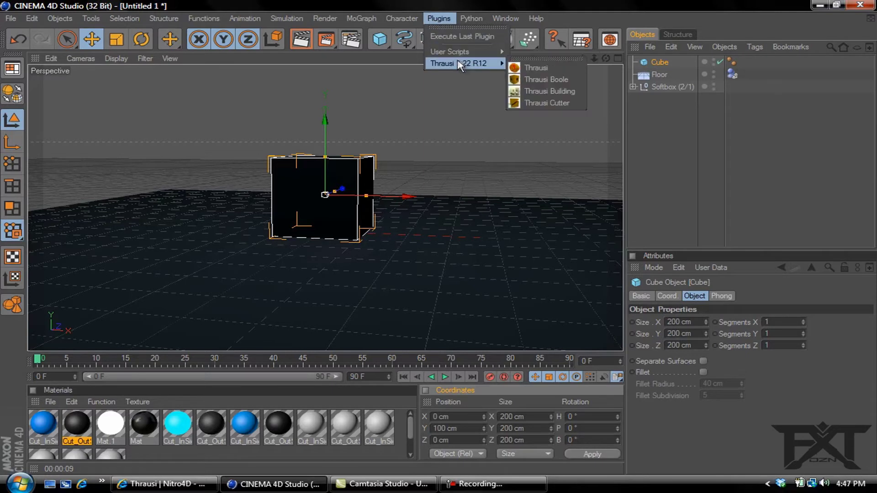
{"action": "left_click", "coordinate": [542, 69]}
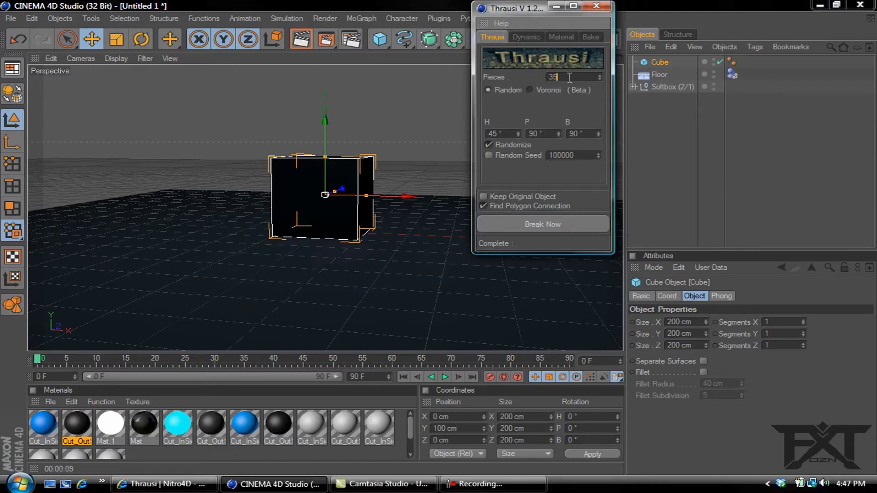
{"action": "left_click", "coordinate": [540, 225]}
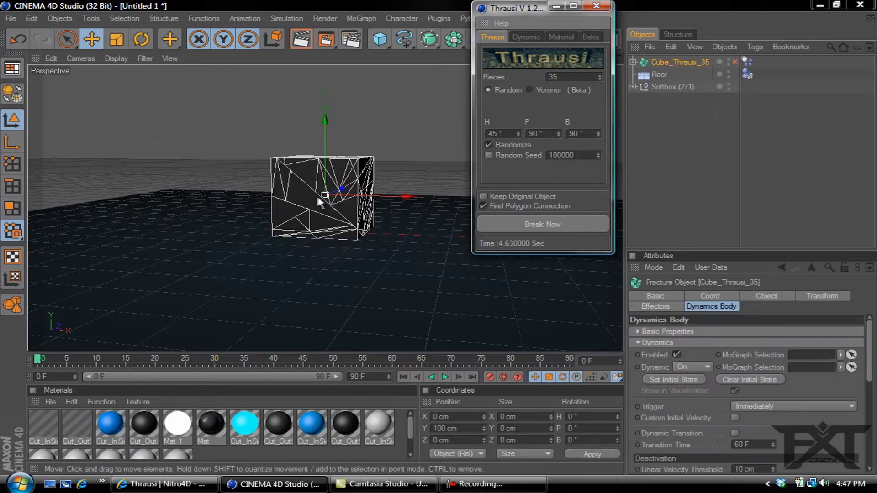
{"action": "left_click", "coordinate": [596, 6]}
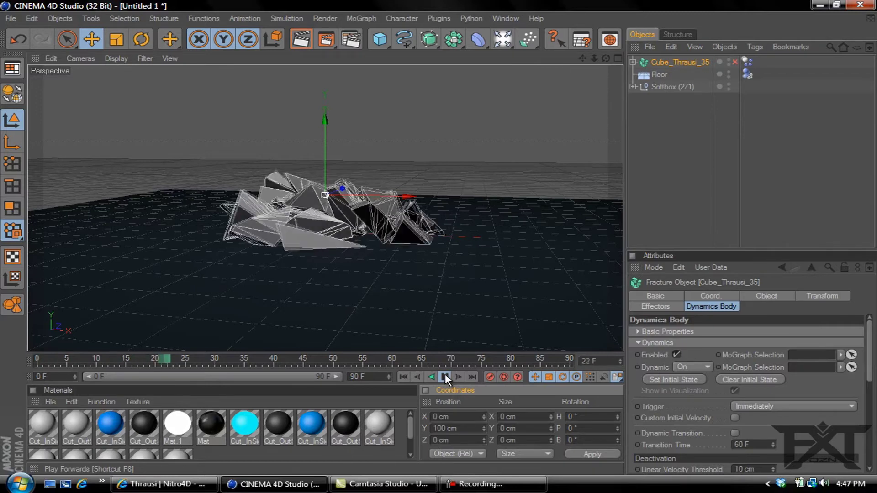
Step: Rewind to frame 0 and set Cube_Thrausi_35's dynamics Trigger to On Collision
{"action": "left_click", "coordinate": [445, 377]}
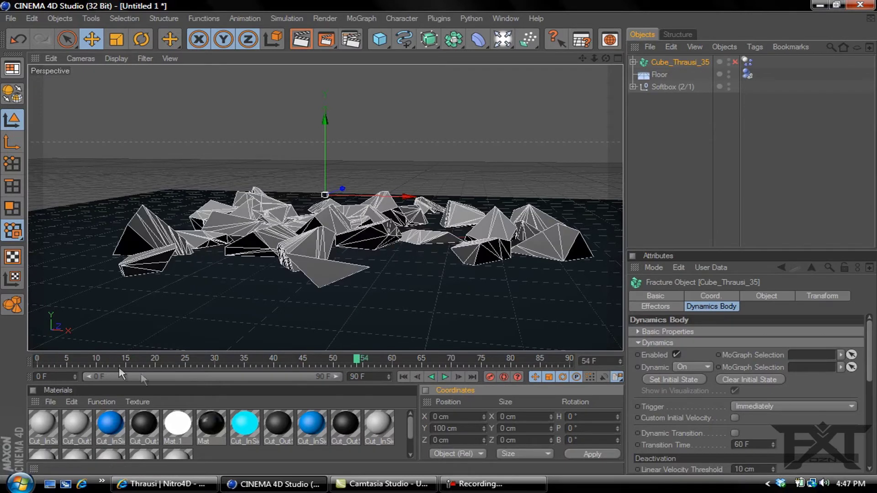
{"action": "left_click", "coordinate": [36, 358]}
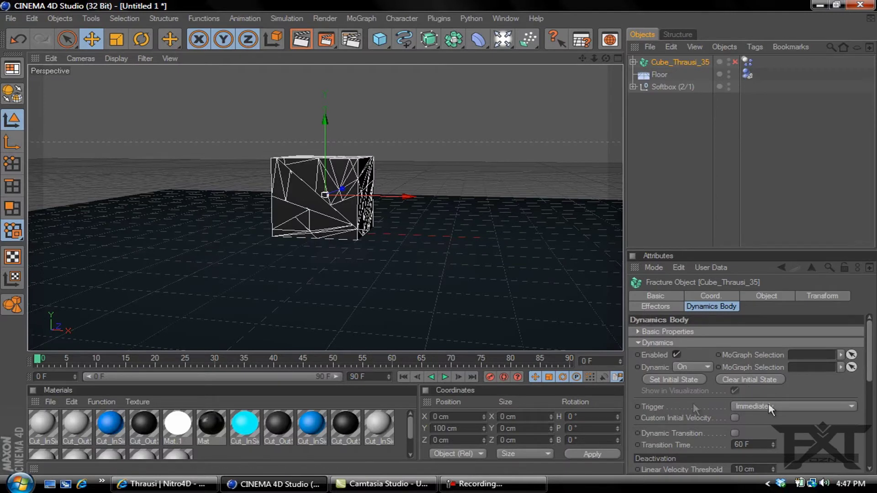
{"action": "left_click", "coordinate": [799, 406]}
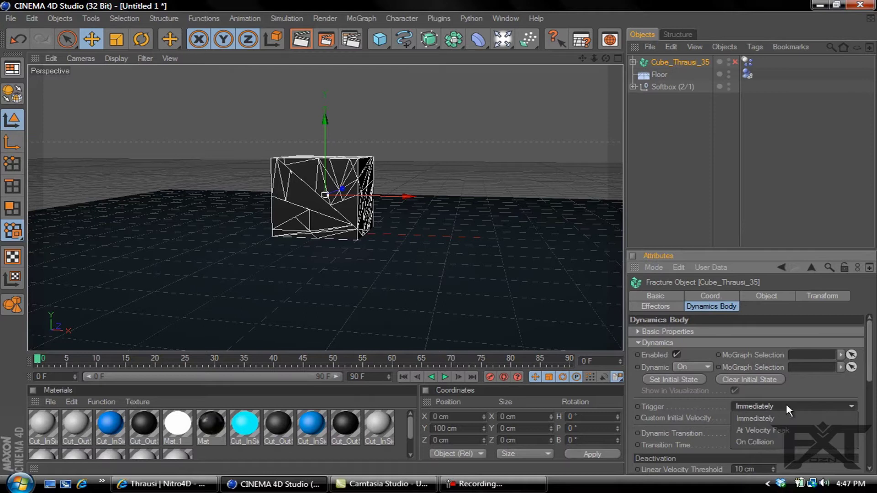
{"action": "left_click", "coordinate": [777, 442]}
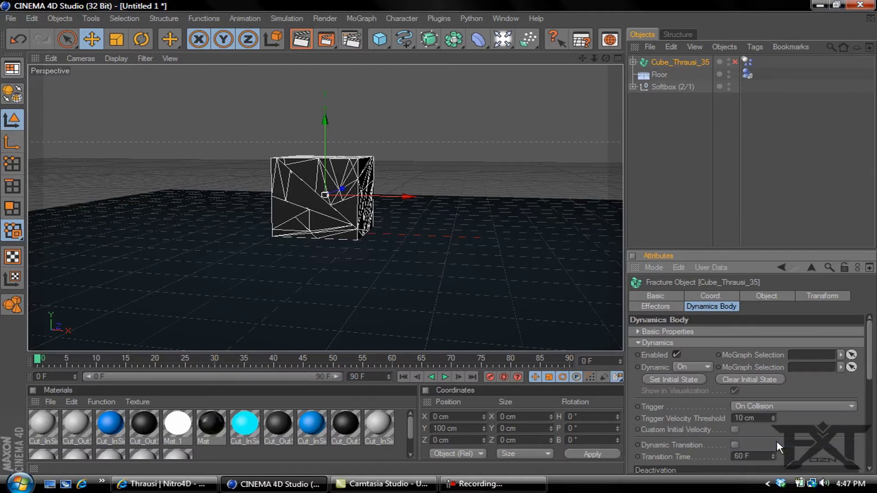
Step: Add a sphere raised high above the cube, give it a Dynamics Body, and play the impact
{"action": "left_click", "coordinate": [380, 40]}
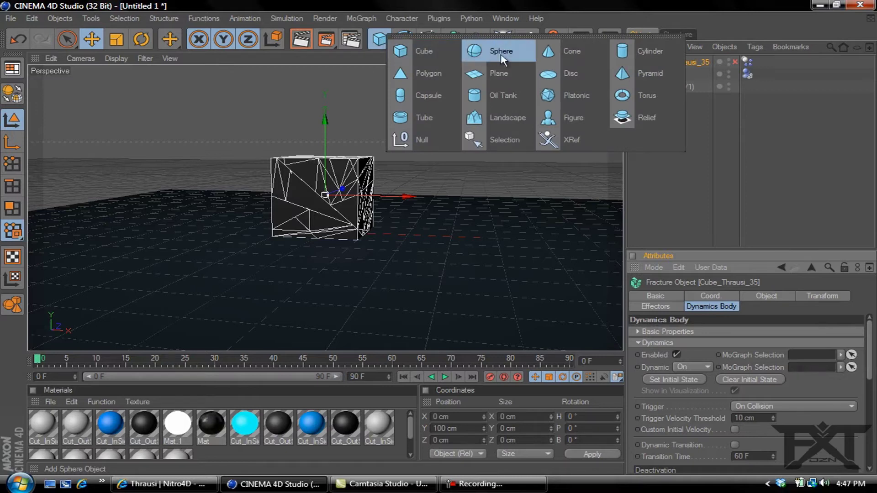
{"action": "left_click", "coordinate": [475, 54]}
{"action": "left_click_drag", "start_coordinate": [318, 178], "coordinate": [438, 231]}
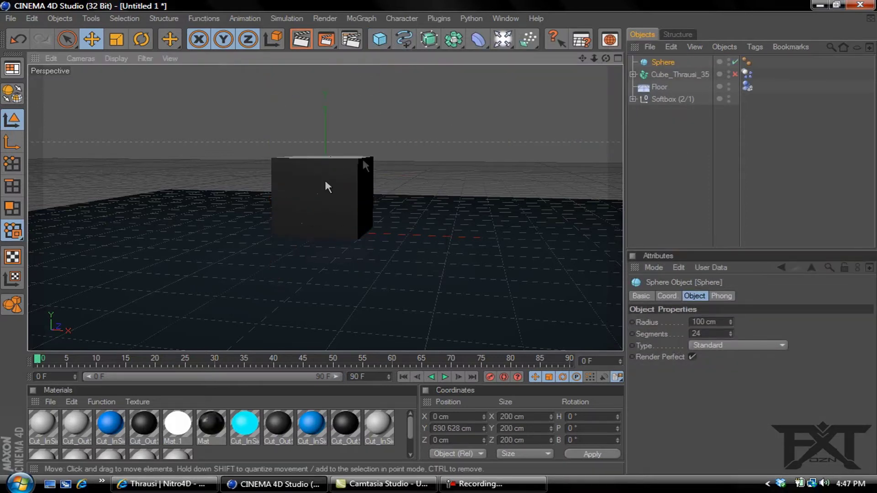
{"action": "right_click", "coordinate": [663, 66]}
{"action": "mouse_move", "coordinate": [697, 128]}
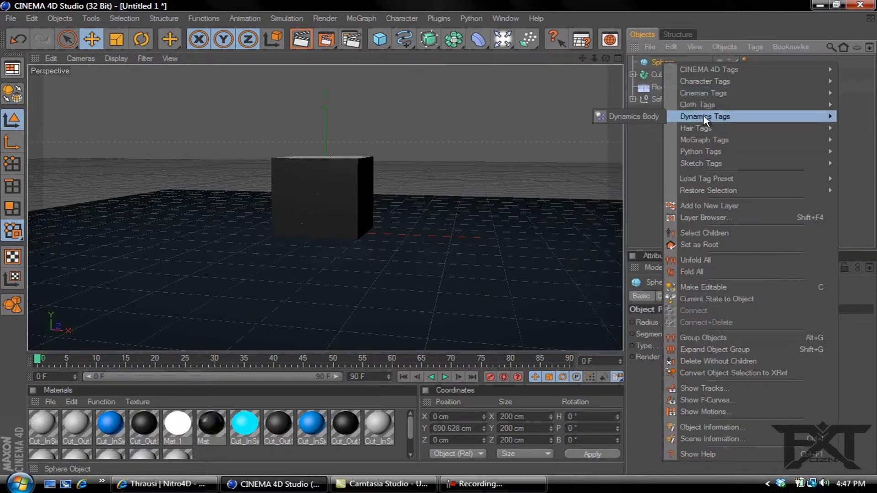
{"action": "left_click", "coordinate": [633, 116]}
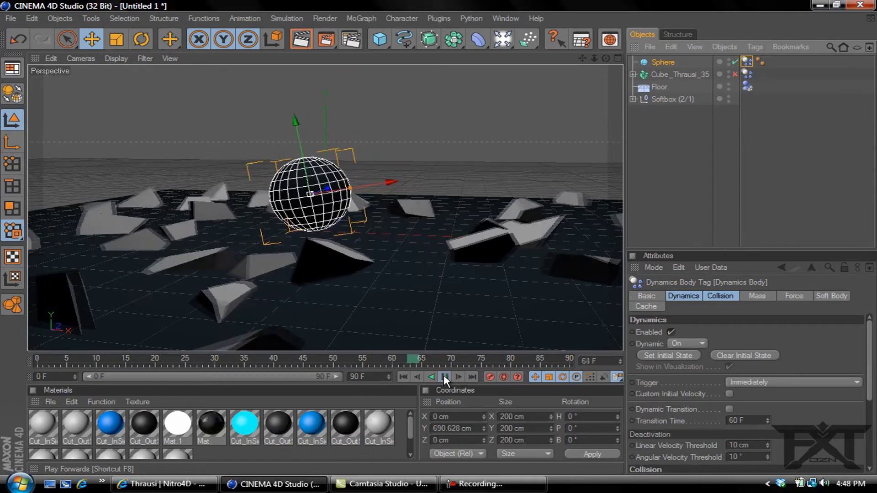
{"action": "left_click", "coordinate": [443, 377]}
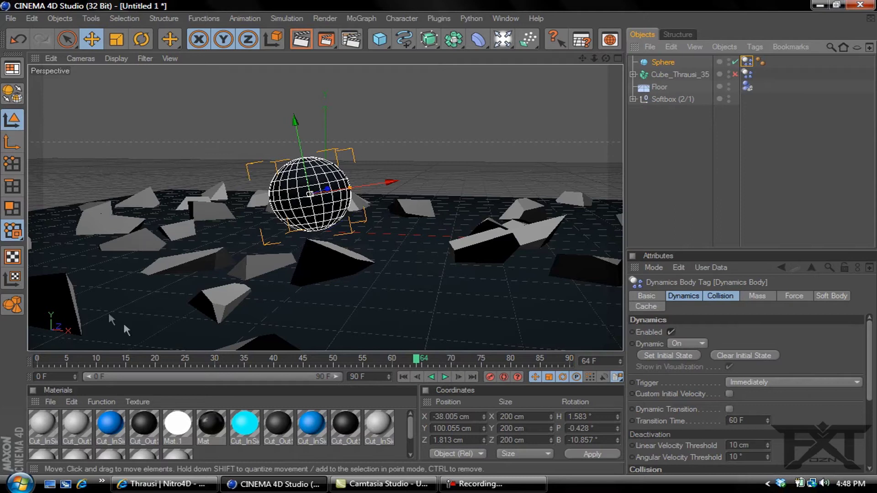
{"action": "double_click", "coordinate": [41, 427]}
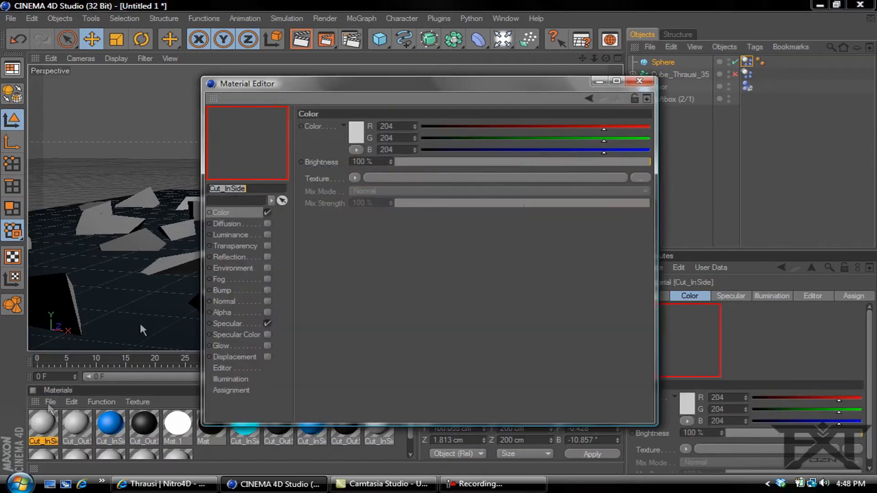
Step: Change Cut_InSide's colour to bright blue, RGB 8, 165, 244
{"action": "left_click", "coordinate": [355, 140]}
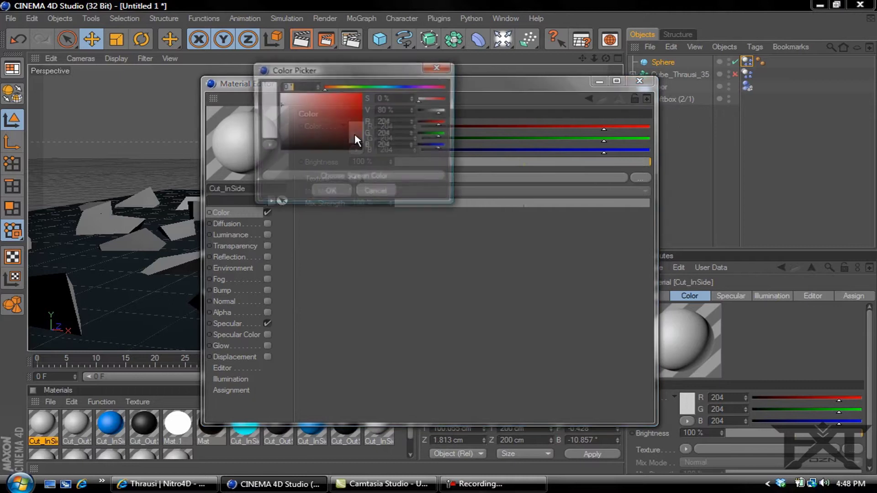
{"action": "left_click", "coordinate": [392, 86]}
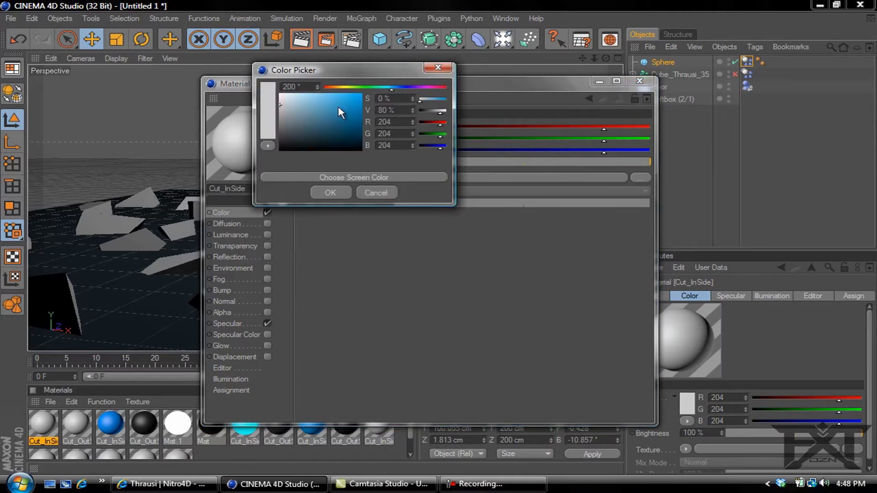
{"action": "left_click_drag", "start_coordinate": [339, 108], "coordinate": [360, 96]}
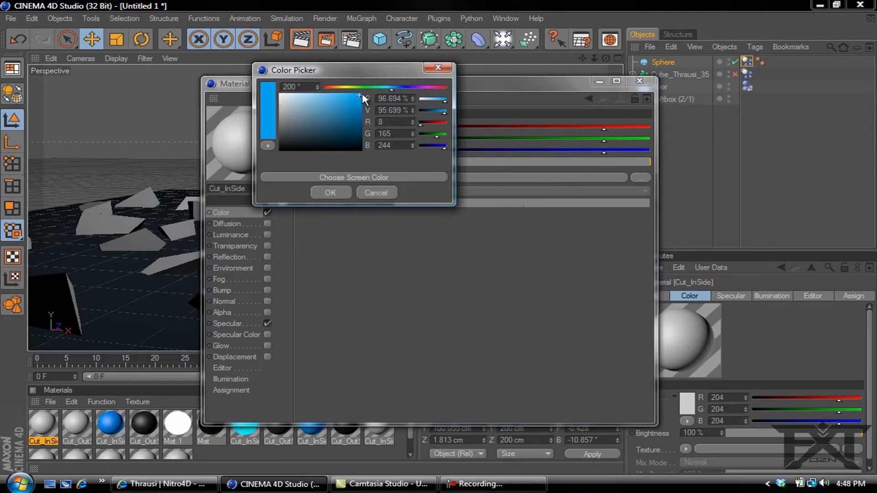
{"action": "left_click", "coordinate": [335, 192]}
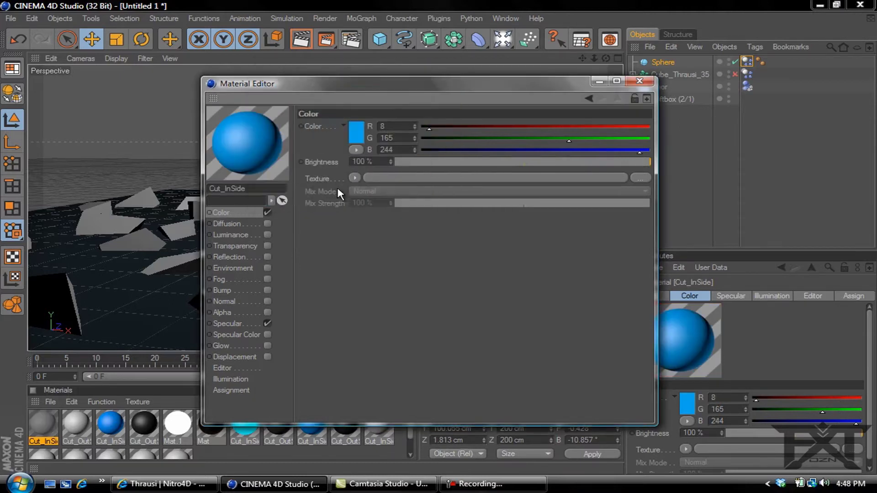
{"action": "left_click", "coordinate": [639, 81]}
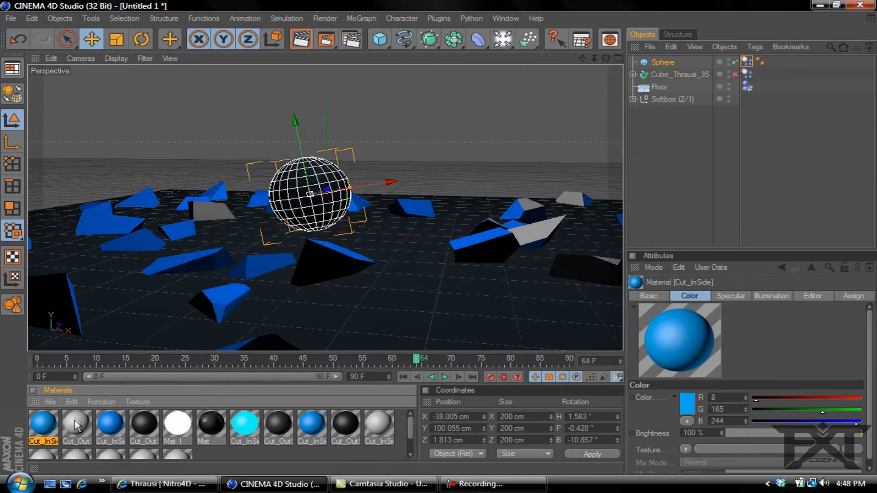
{"action": "double_click", "coordinate": [76, 424]}
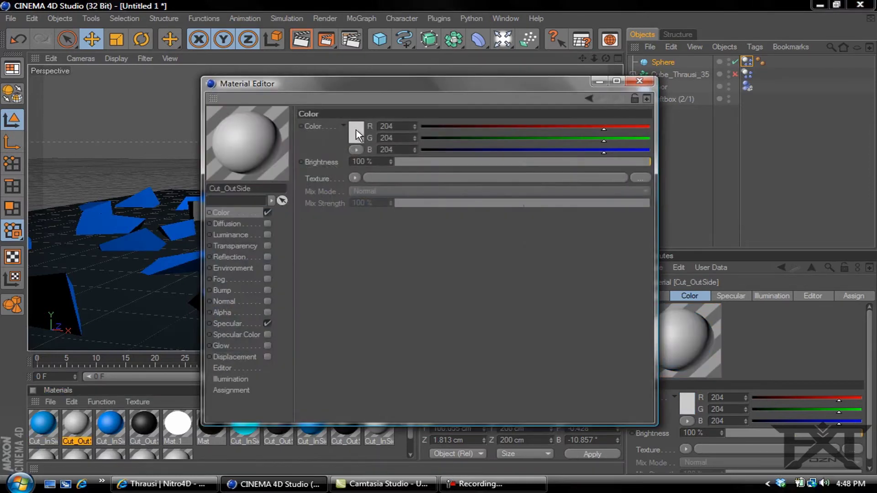
Step: Set Cut_OutSide's colour to dark grey, RGB 30, 29, 29
{"action": "left_click", "coordinate": [356, 132]}
{"action": "left_click", "coordinate": [356, 129]}
{"action": "left_click_drag", "start_coordinate": [287, 140], "coordinate": [264, 155]}
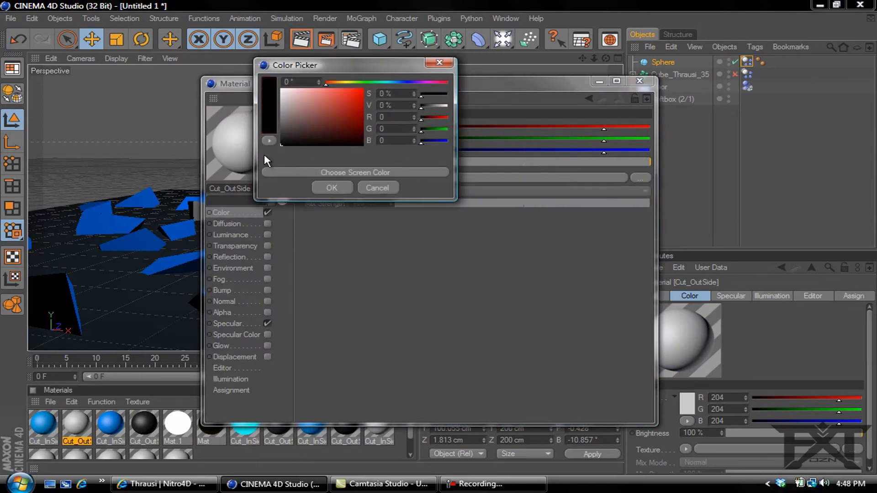
{"action": "left_click", "coordinate": [281, 138]}
{"action": "left_click", "coordinate": [340, 187]}
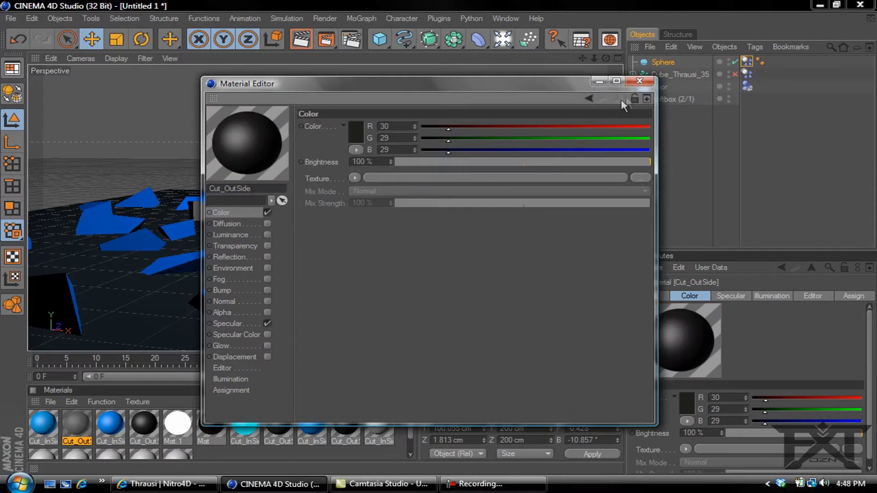
{"action": "left_click", "coordinate": [639, 80]}
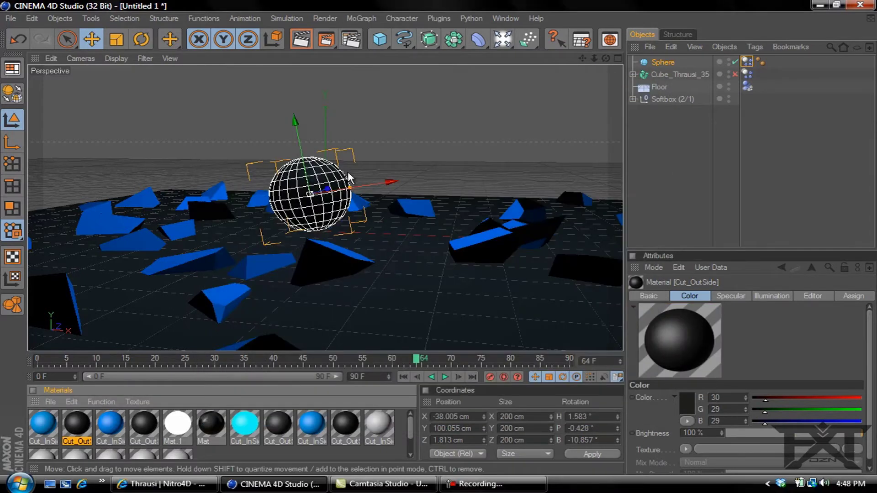
Step: Apply Cut_OutSide to the sphere and render a preview of the active view
{"action": "left_click_drag", "start_coordinate": [81, 425], "coordinate": [298, 206]}
{"action": "left_click", "coordinate": [303, 40]}
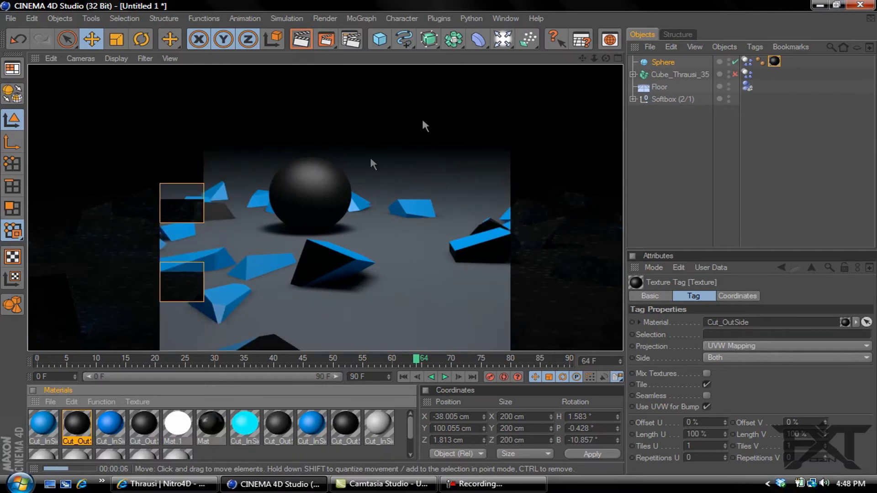
{"action": "left_click", "coordinate": [413, 245]}
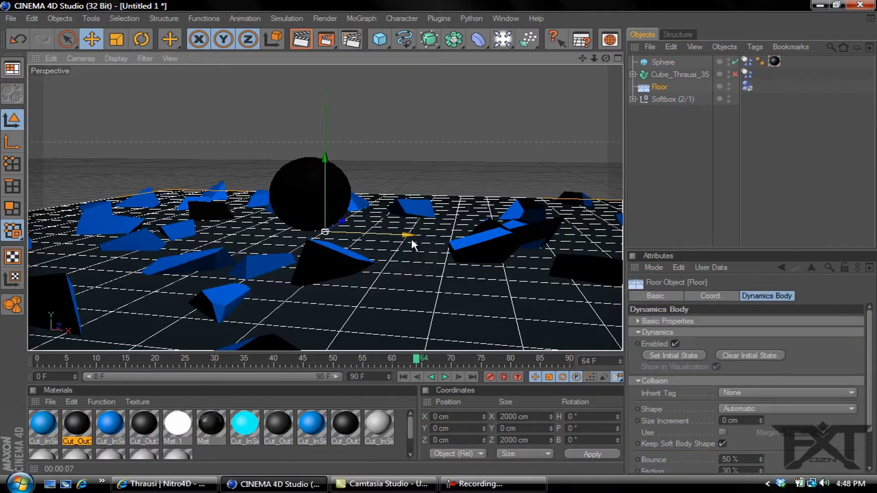
Step: Re-break fragment Pieces 10 with Thrausi into 20 pieces and play the sphere's impact
{"action": "left_click", "coordinate": [327, 262]}
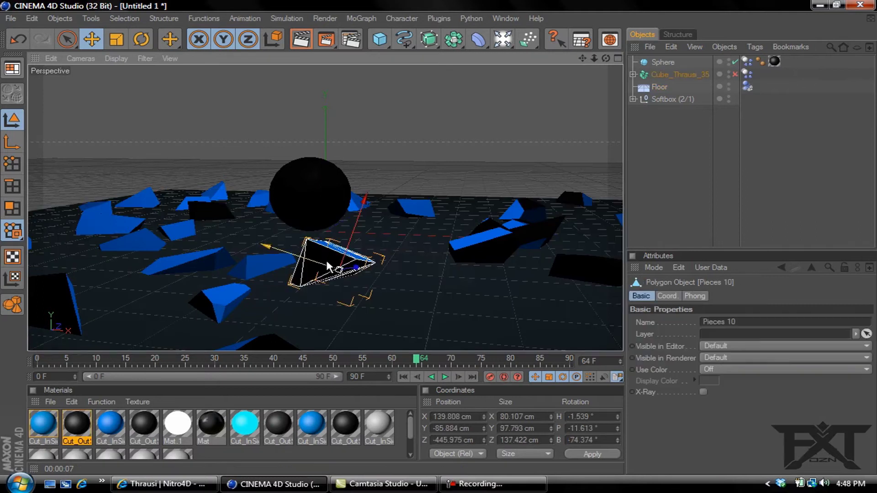
{"action": "left_click", "coordinate": [438, 19]}
{"action": "mouse_move", "coordinate": [457, 63]}
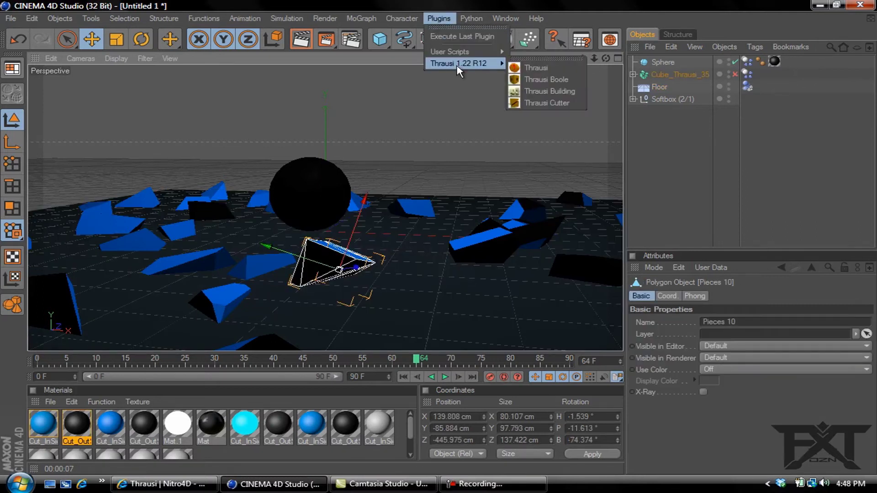
{"action": "left_click", "coordinate": [520, 70]}
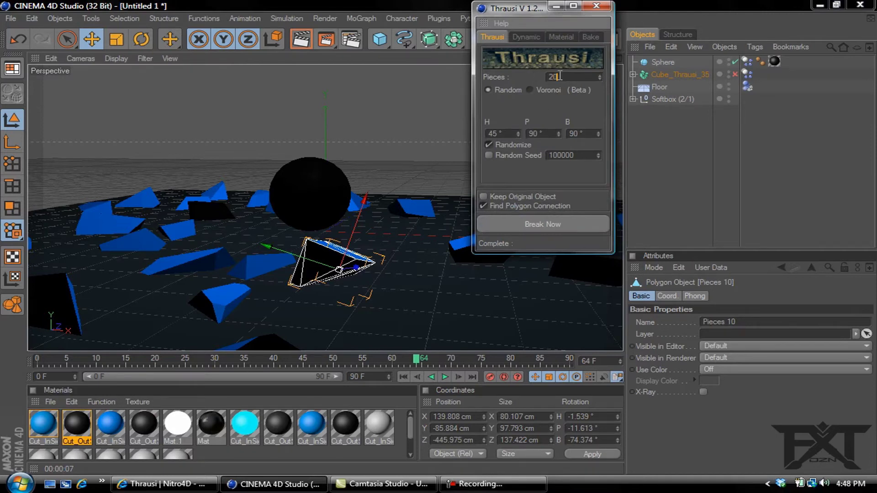
{"action": "left_click", "coordinate": [549, 228]}
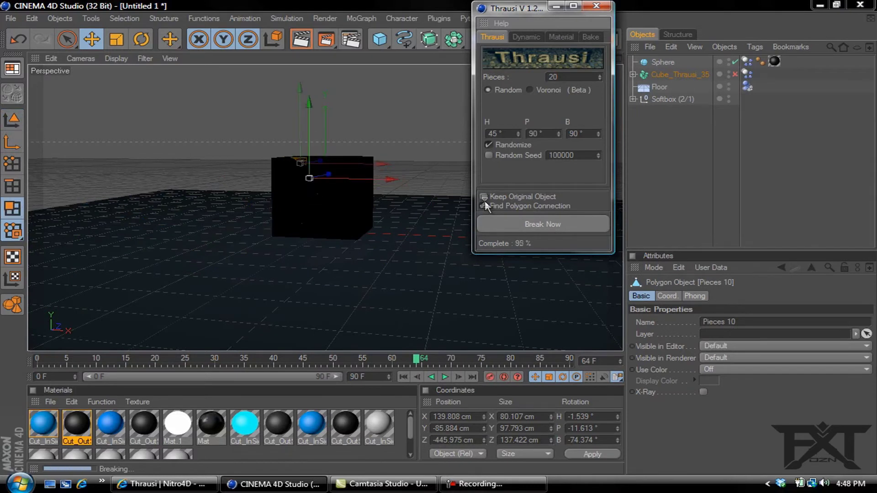
{"action": "left_click", "coordinate": [598, 6]}
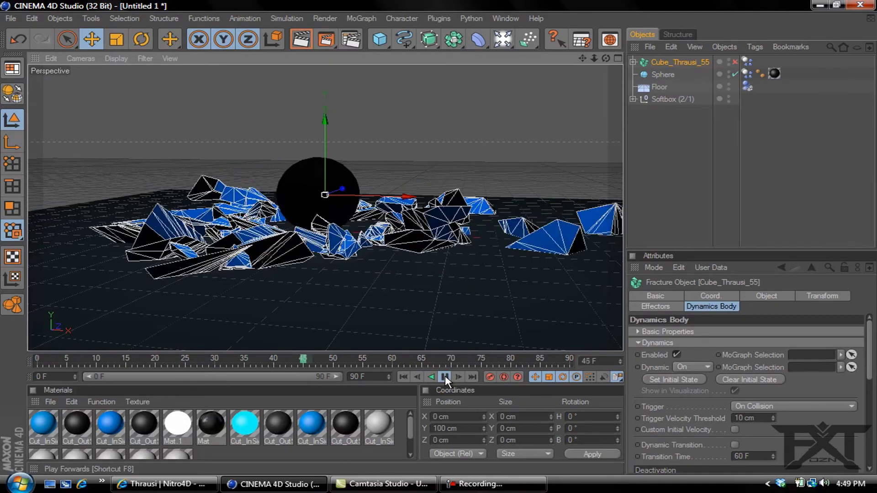
{"action": "left_click", "coordinate": [445, 376]}
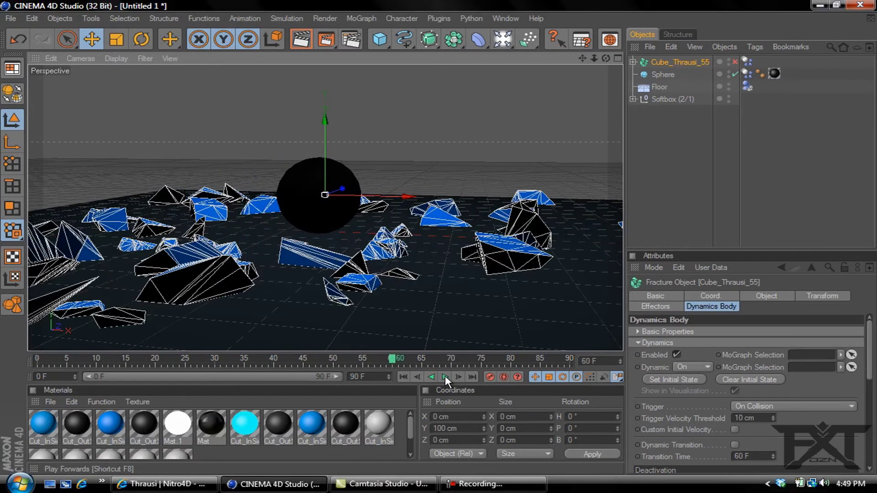
{"action": "left_click", "coordinate": [354, 282]}
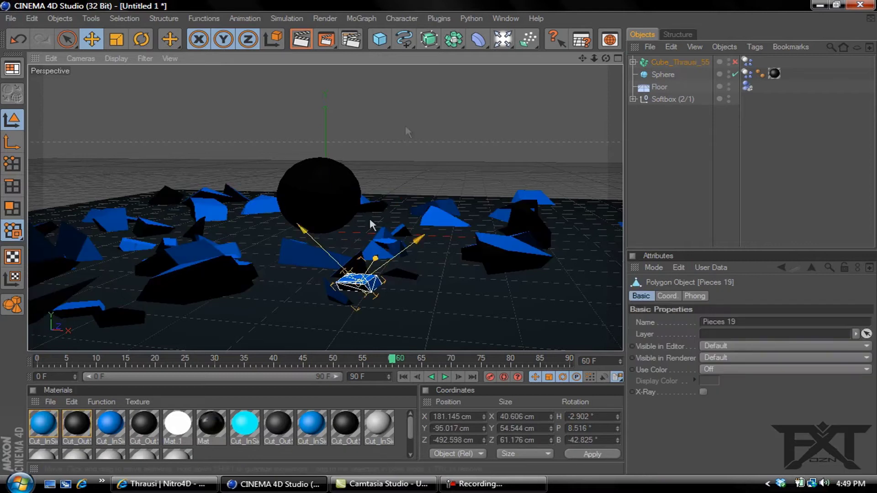
Step: Re-break fragment Pieces 19 with Thrausi into 20 pieces and play the collision to frame 62
{"action": "left_click", "coordinate": [438, 18]}
{"action": "mouse_move", "coordinate": [477, 64]}
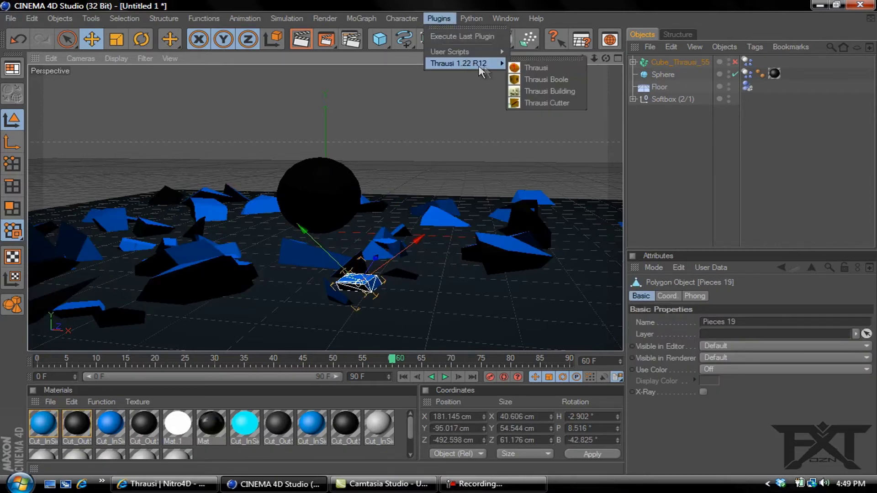
{"action": "left_click", "coordinate": [546, 70]}
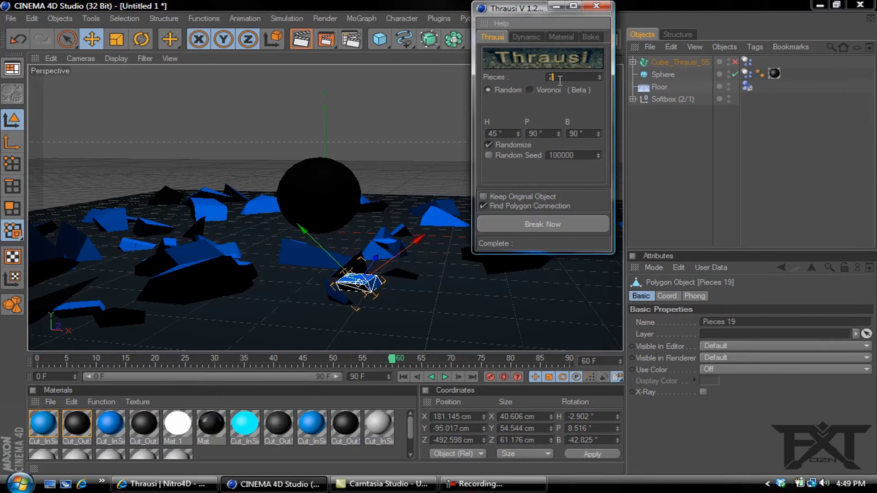
{"action": "left_click", "coordinate": [574, 228]}
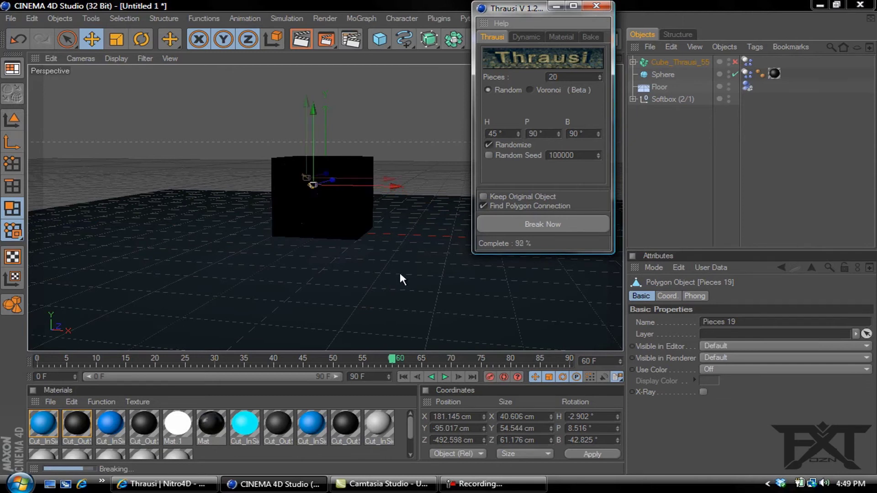
{"action": "left_click", "coordinate": [594, 6]}
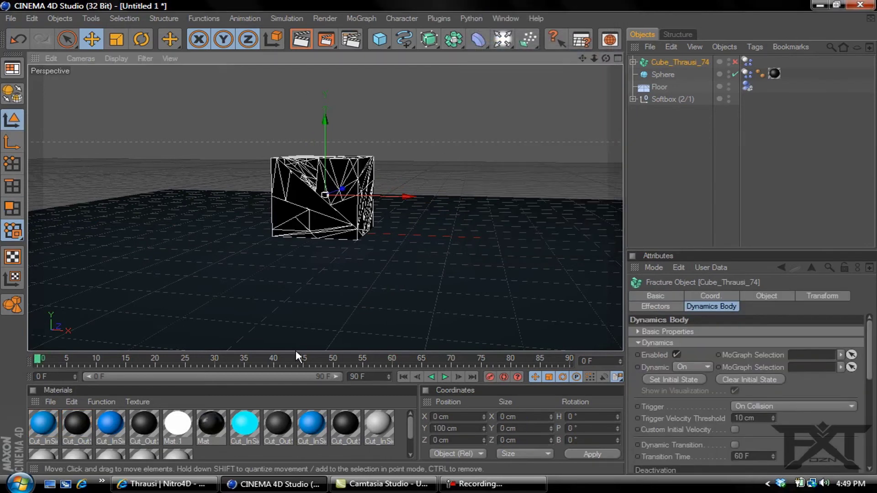
{"action": "left_click", "coordinate": [445, 377]}
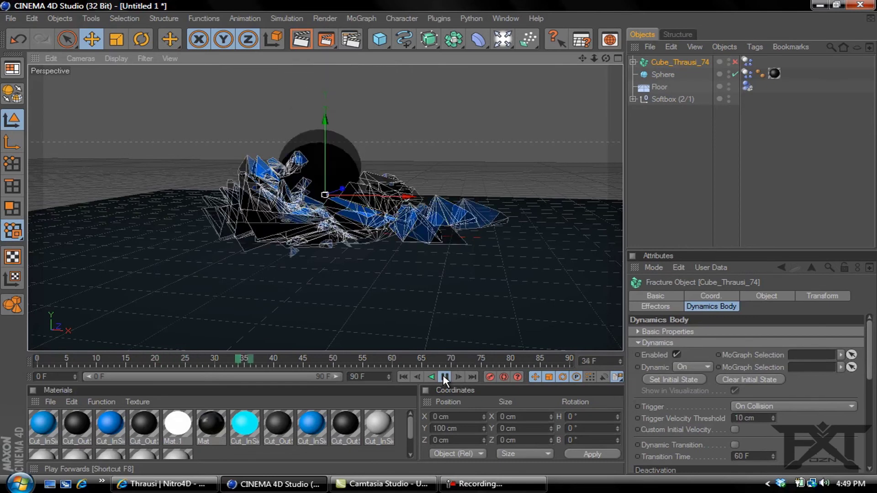
{"action": "left_click", "coordinate": [445, 377]}
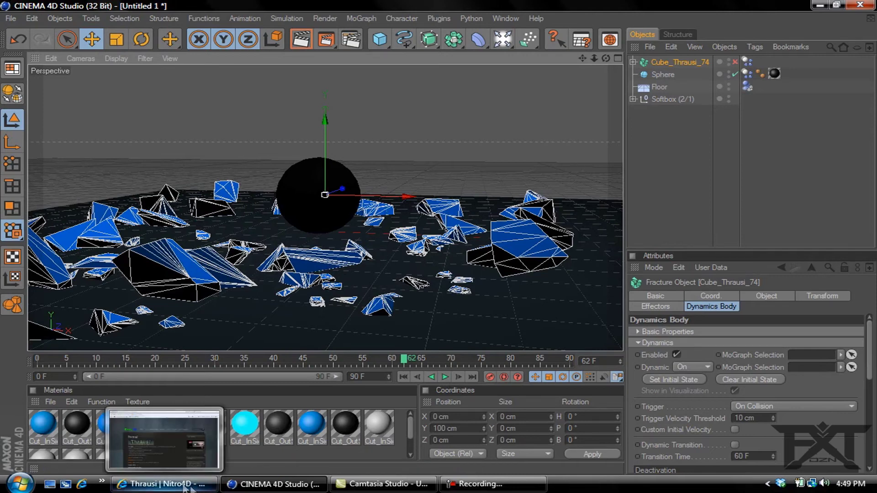
{"action": "left_click", "coordinate": [161, 484]}
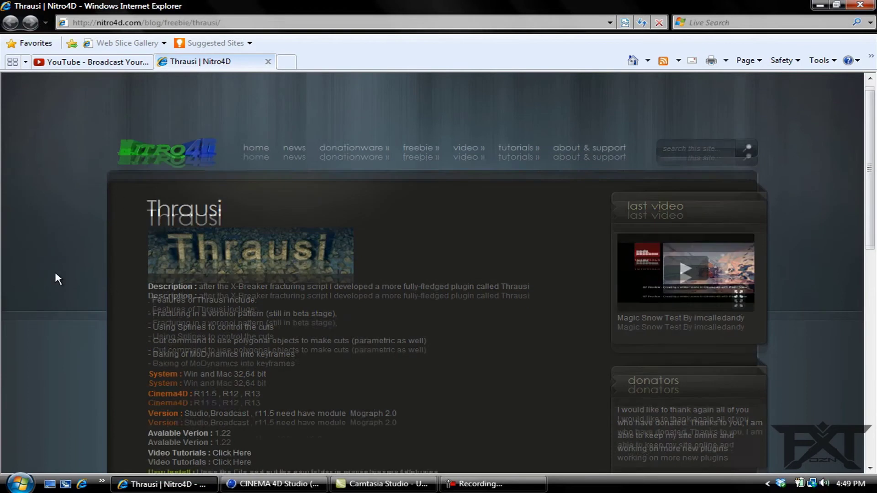
{"action": "scroll", "coordinate": [55, 274], "scroll_direction": "down", "scroll_amount": 2}
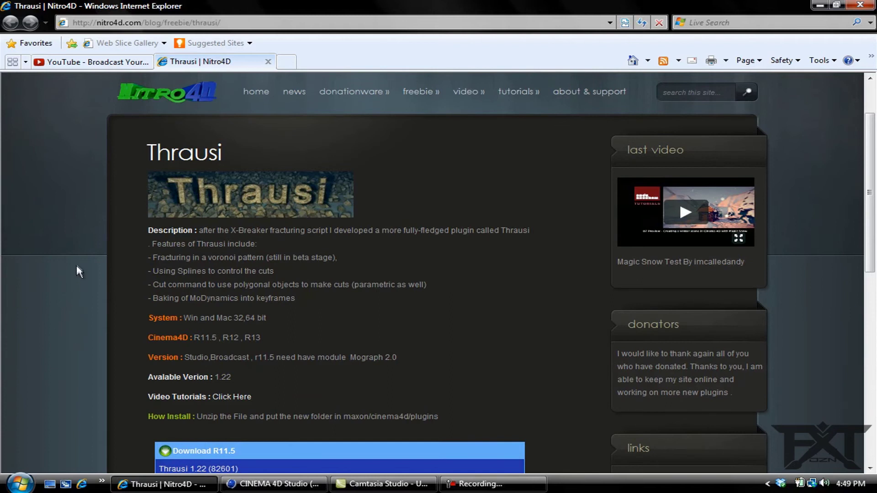
{"action": "scroll", "coordinate": [78, 276], "scroll_direction": "down", "scroll_amount": 1}
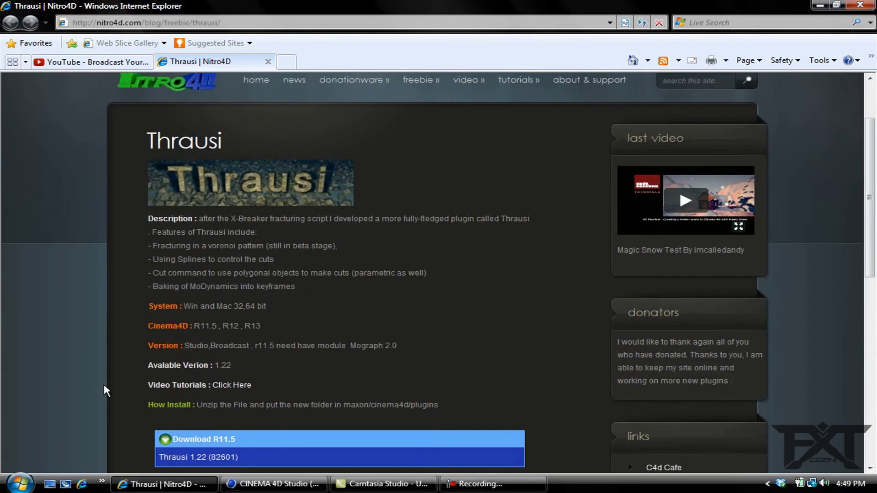
{"action": "scroll", "coordinate": [103, 385], "scroll_direction": "down", "scroll_amount": 3}
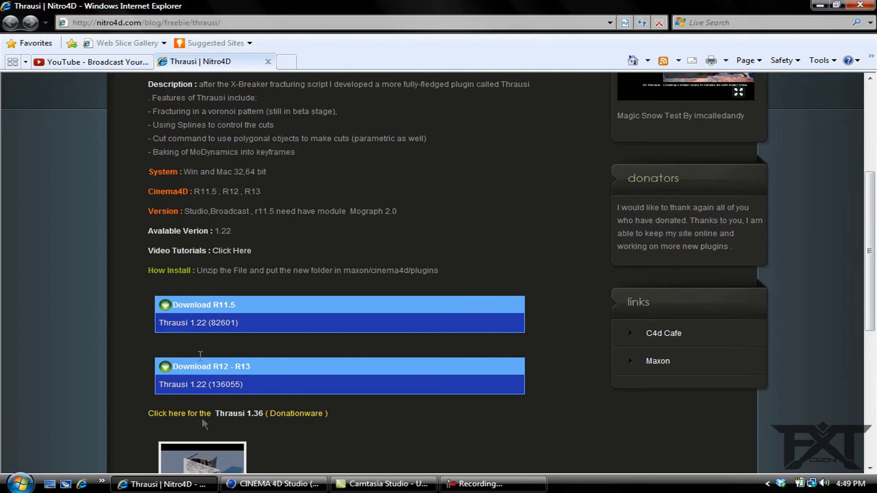
{"action": "left_click", "coordinate": [274, 484]}
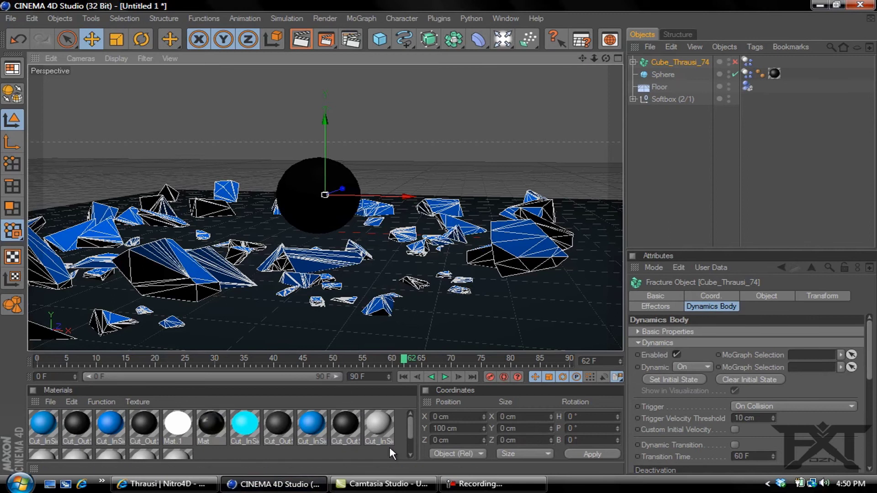
{"action": "left_click", "coordinate": [48, 361]}
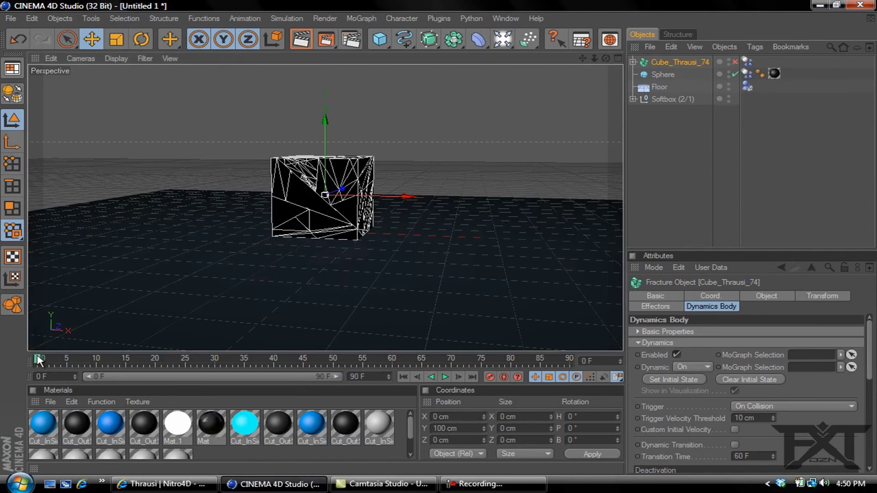
{"action": "left_click", "coordinate": [445, 376]}
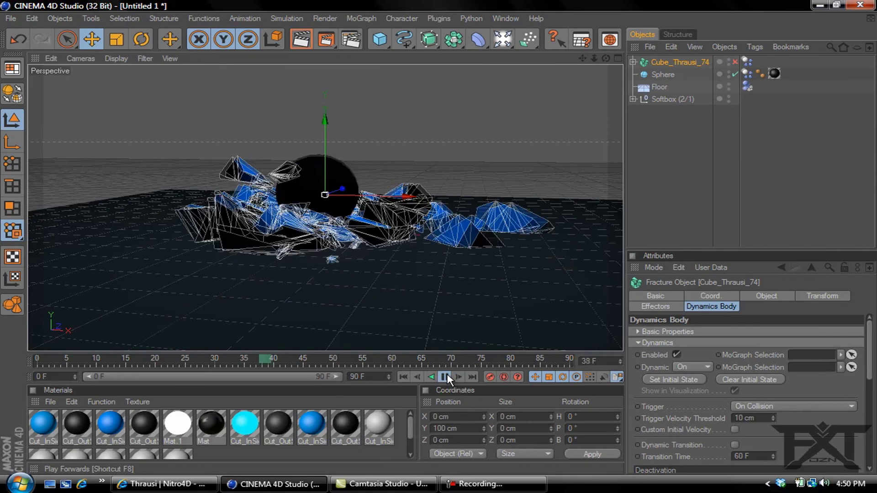
{"action": "left_click", "coordinate": [445, 377]}
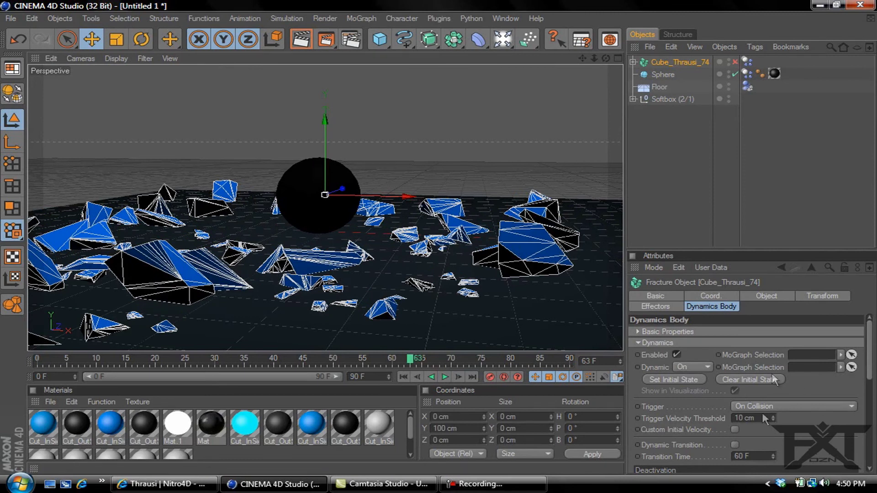
{"action": "left_click_drag", "start_coordinate": [871, 372], "coordinate": [862, 303]}
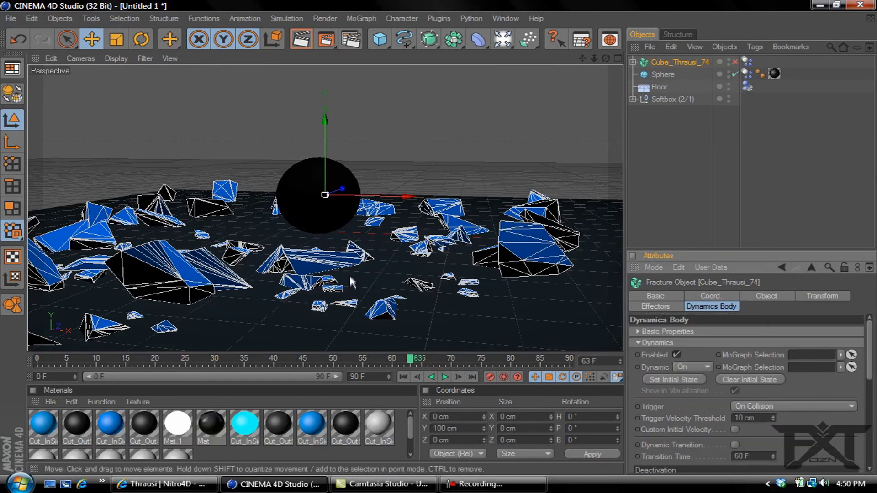